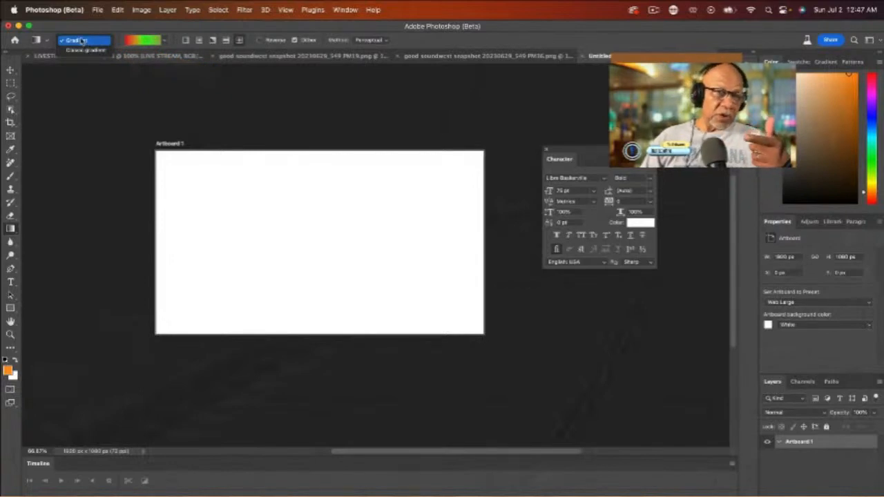
# Step: Set the Gradient tool to Gradient mode and draw a gradient from the artboard's centre down to its bottom edge
pyautogui.click(81, 42)
pyautogui.click(79, 40)
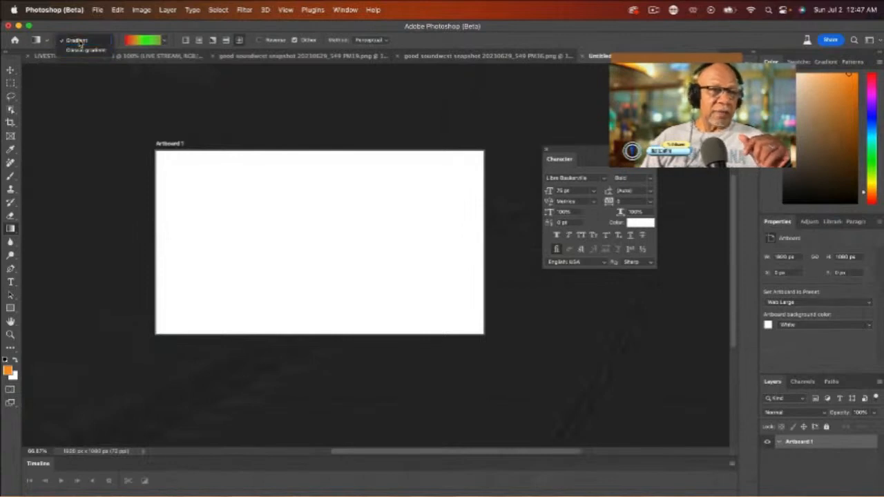
pyautogui.click(77, 40)
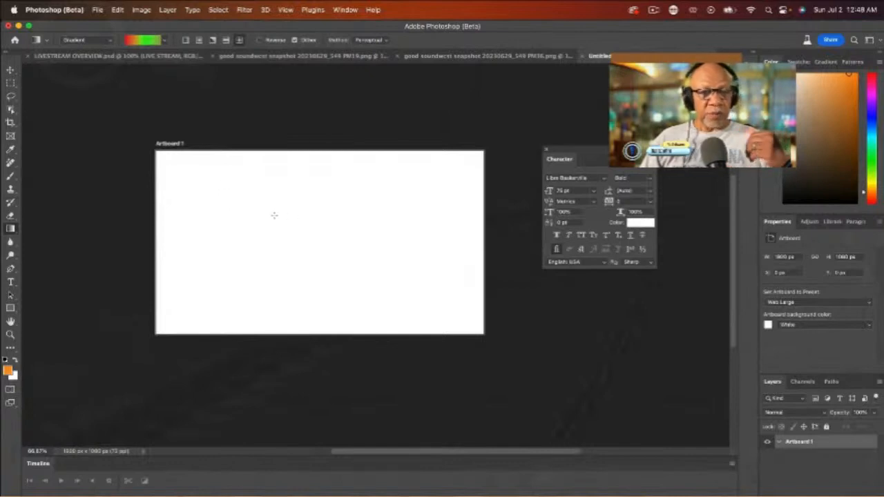
pyautogui.click(11, 229)
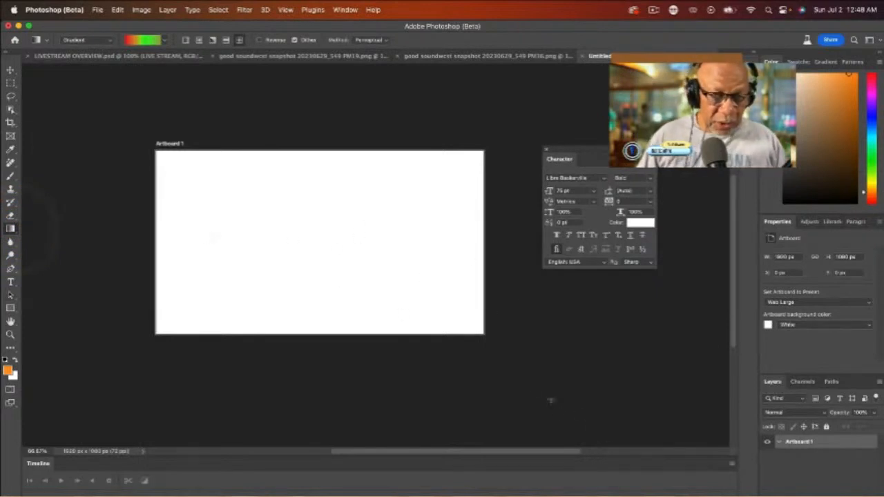
pyautogui.moveTo(284, 229); pyautogui.dragTo(315, 330)
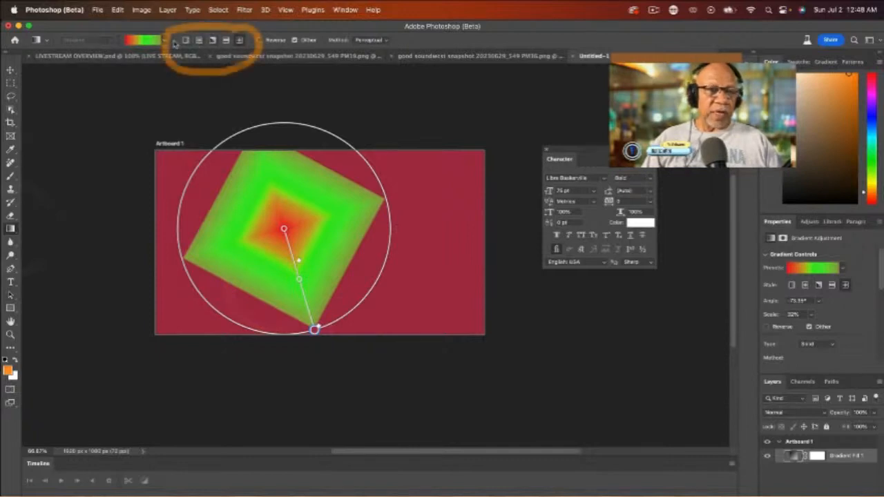
# Step: Try the Reflected, Angle, Radial and Linear gradient styles, finishing with the Radial style
pyautogui.hscroll(1, 245, 46)
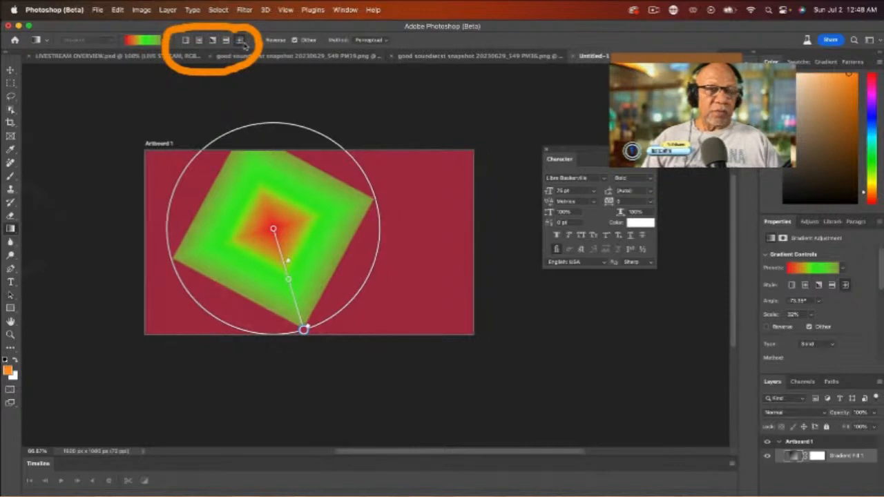
pyautogui.click(226, 42)
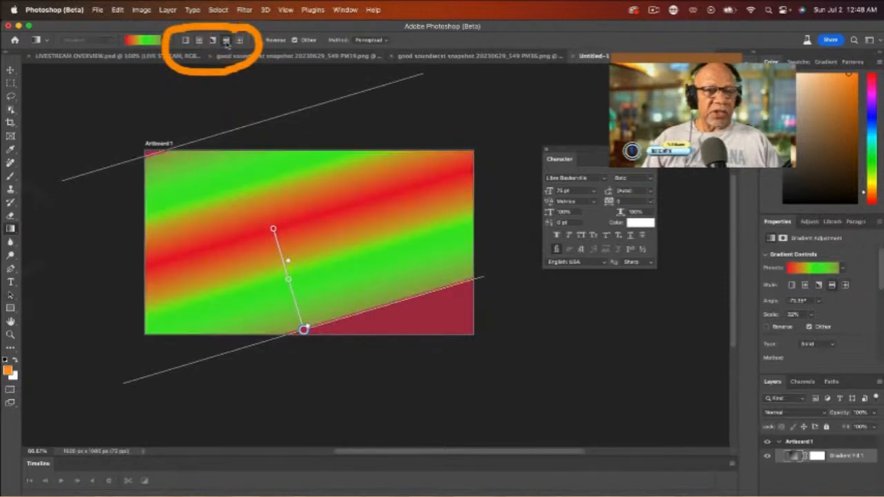
pyautogui.scroll(2, 221, 44)
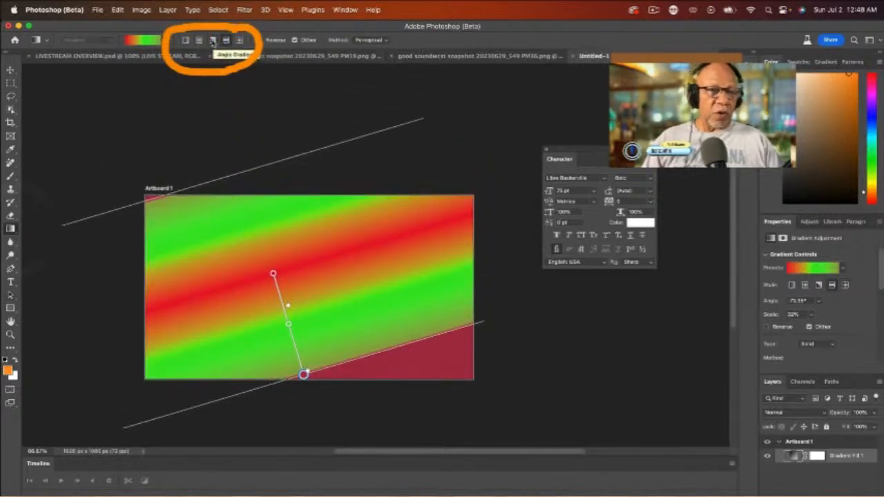
pyautogui.click(212, 41)
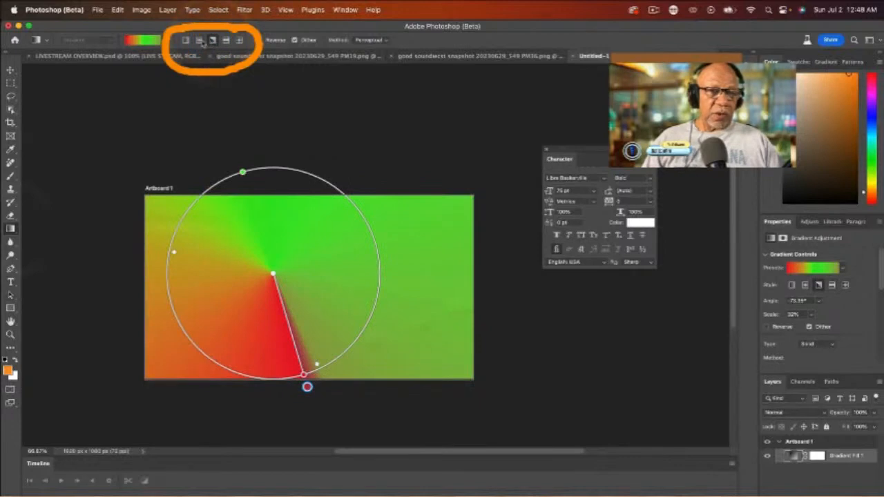
pyautogui.click(200, 41)
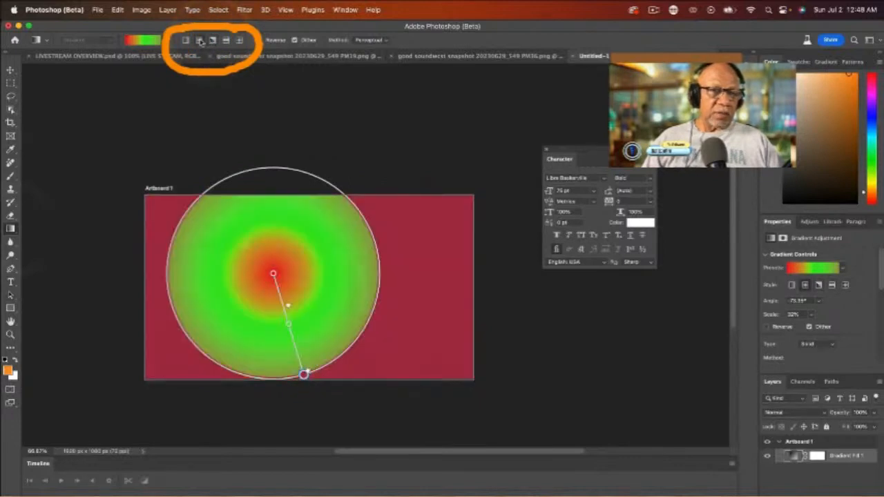
pyautogui.click(185, 41)
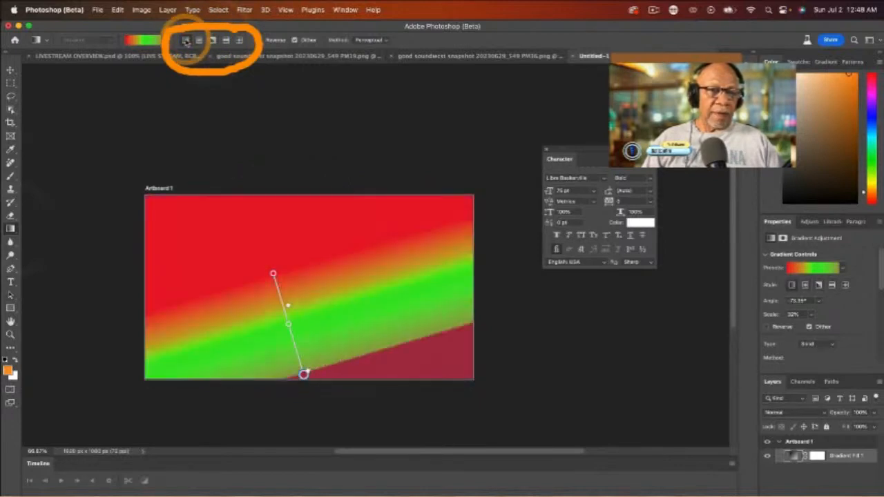
pyautogui.click(199, 40)
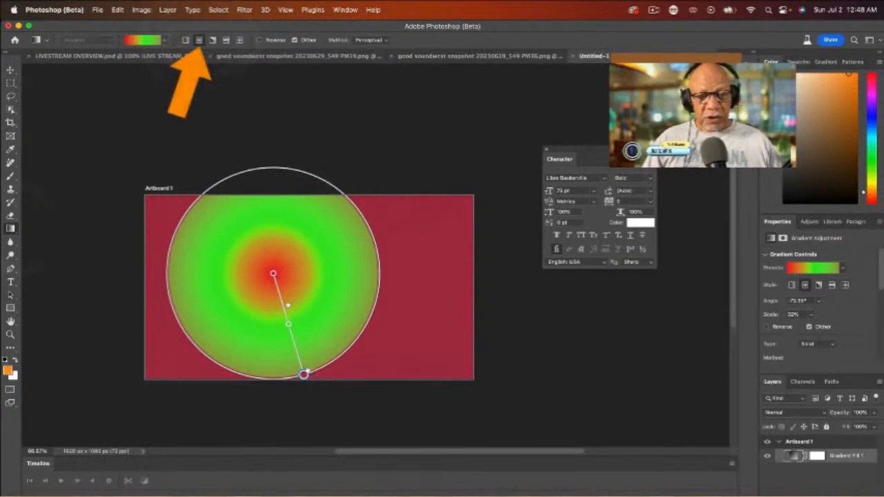
# Step: Change the gradient's outer color stop to blue in the Color Picker
pyautogui.scroll(-3, 311, 366)
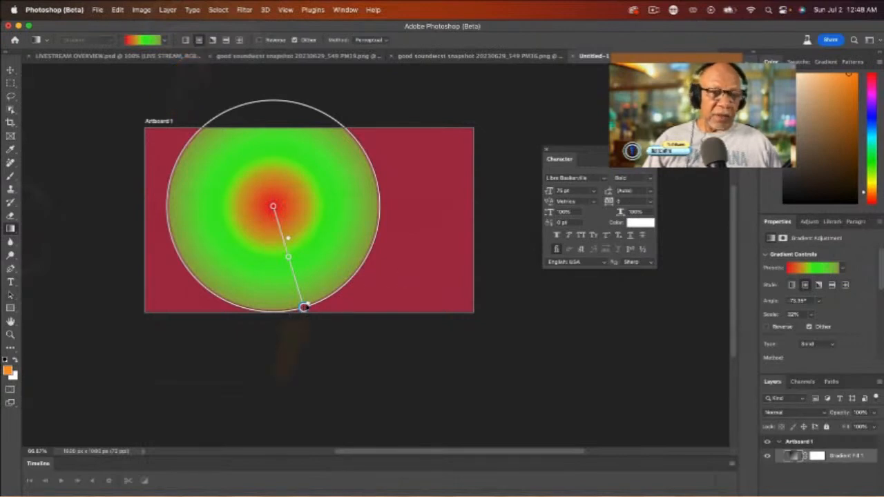
pyautogui.doubleClick(304, 307)
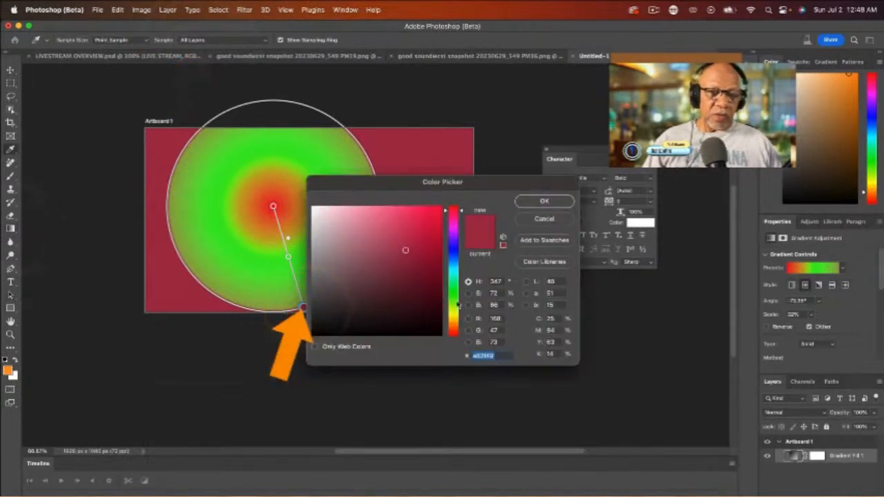
pyautogui.click(456, 250)
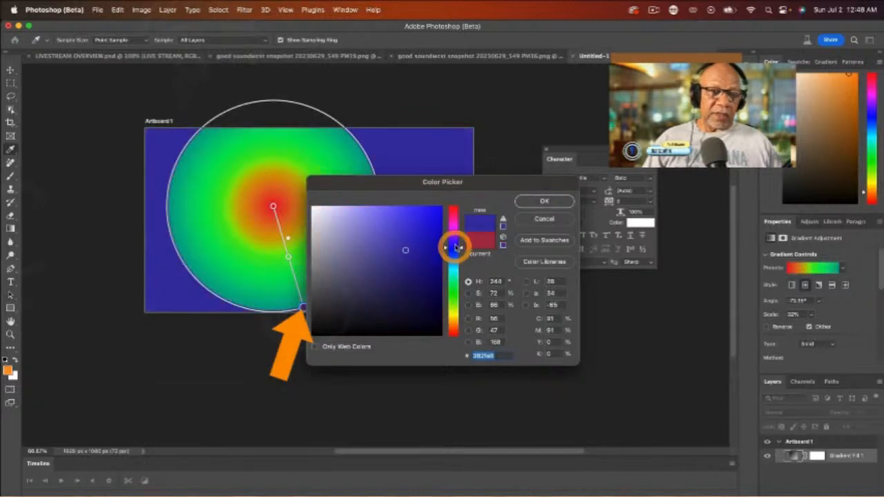
pyautogui.click(544, 201)
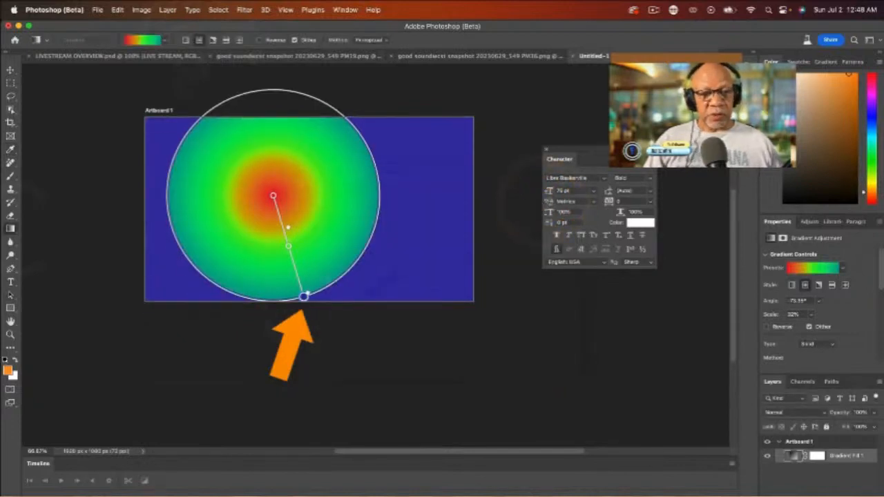
# Step: Change the gradient's middle green color stop to yellow
pyautogui.click(287, 246)
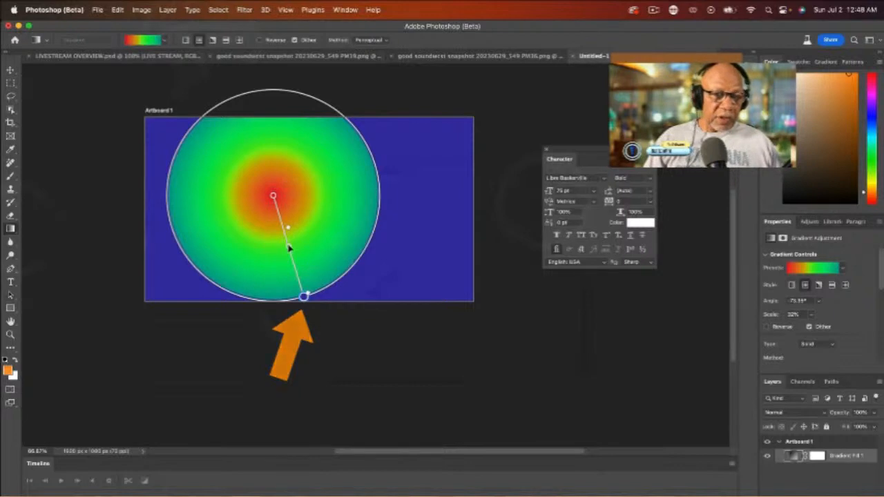
pyautogui.doubleClick(289, 244)
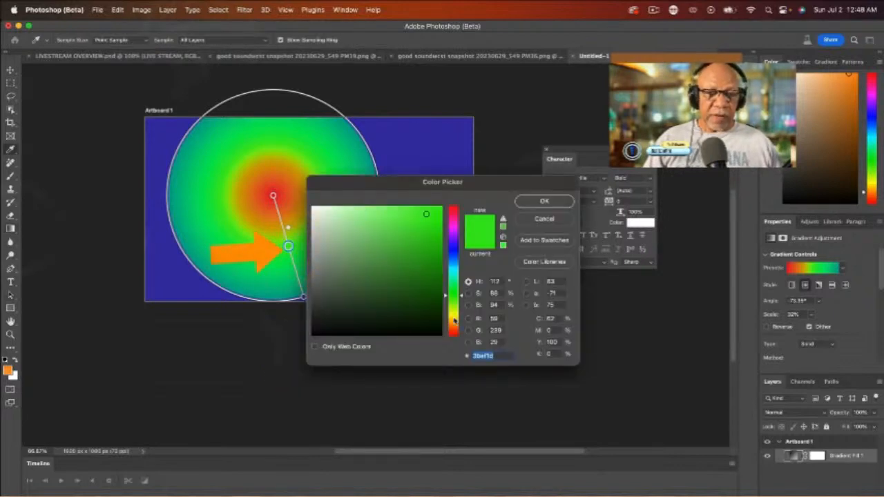
pyautogui.click(455, 318)
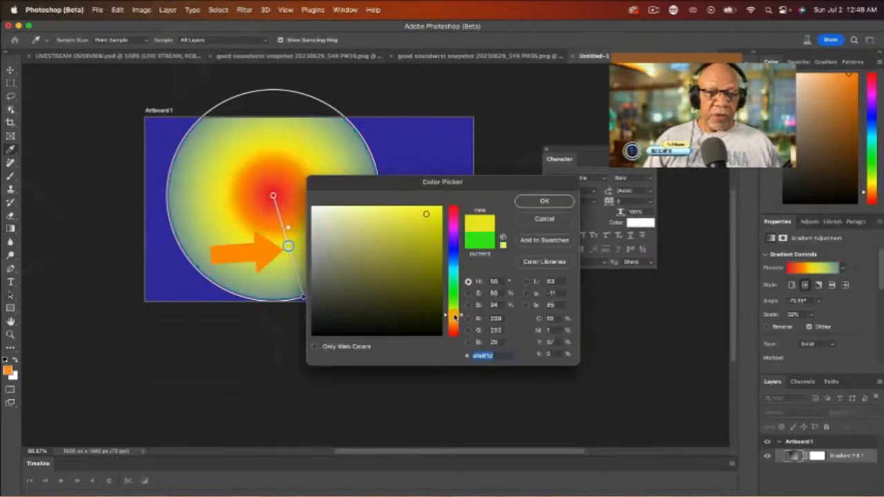
pyautogui.click(546, 201)
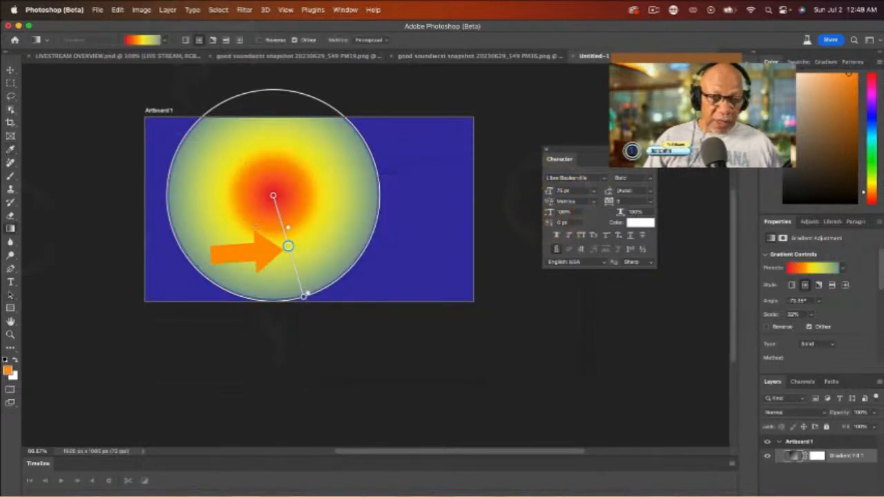
# Step: Change the gradient's red centre color stop to cyan
pyautogui.doubleClick(274, 196)
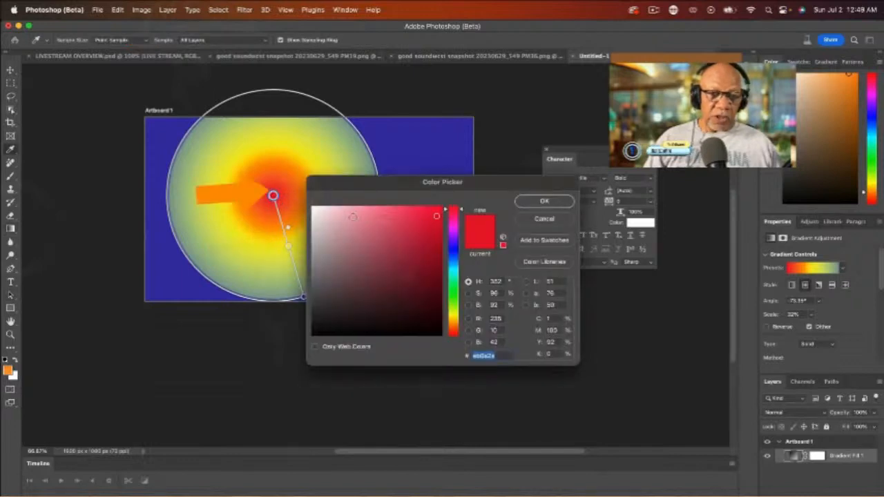
pyautogui.click(455, 274)
pyautogui.click(546, 201)
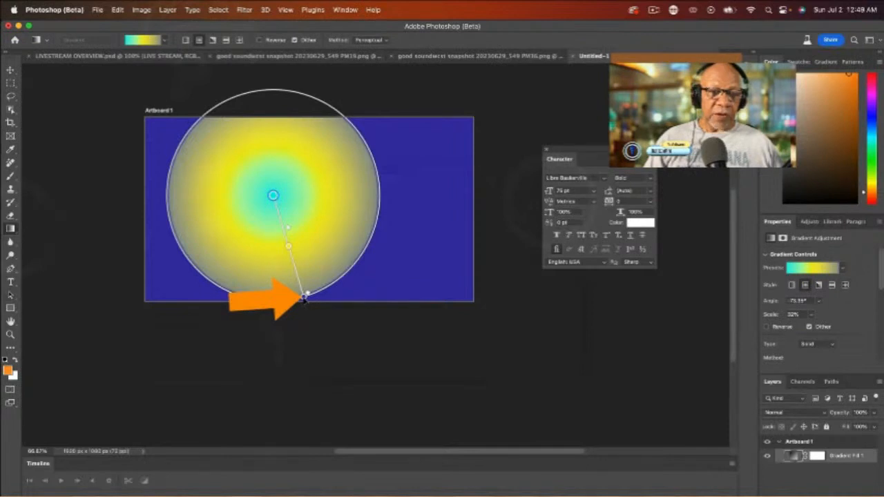
# Step: Enlarge the radial gradient by moving its outer stop down and to the right, beyond the artboard's corner
pyautogui.moveTo(305, 297); pyautogui.dragTo(423, 361)
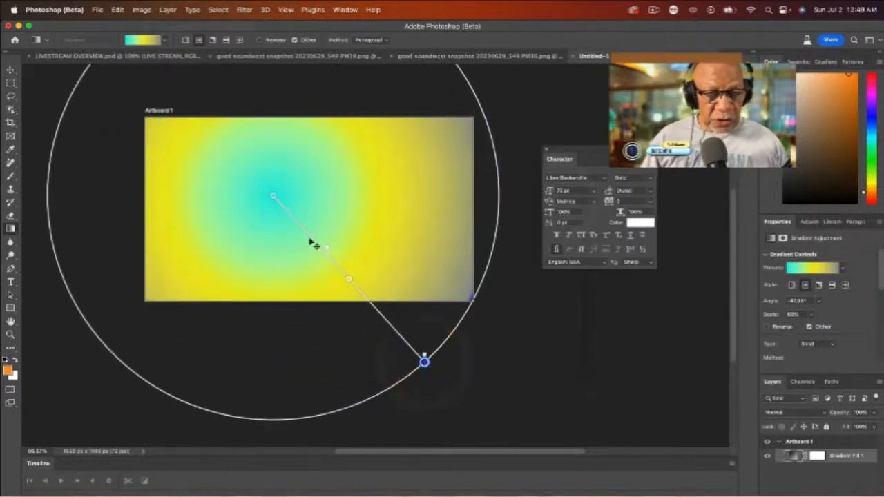
pyautogui.click(328, 250)
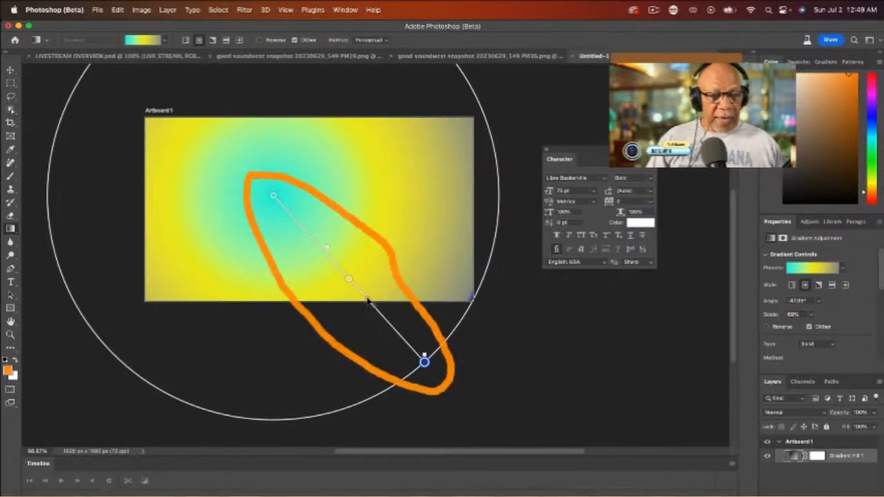
pyautogui.click(369, 301)
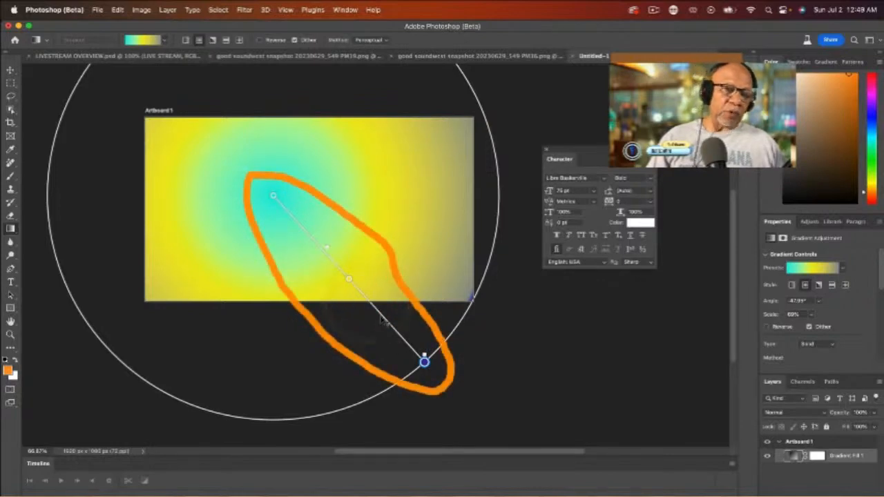
pyautogui.click(380, 315)
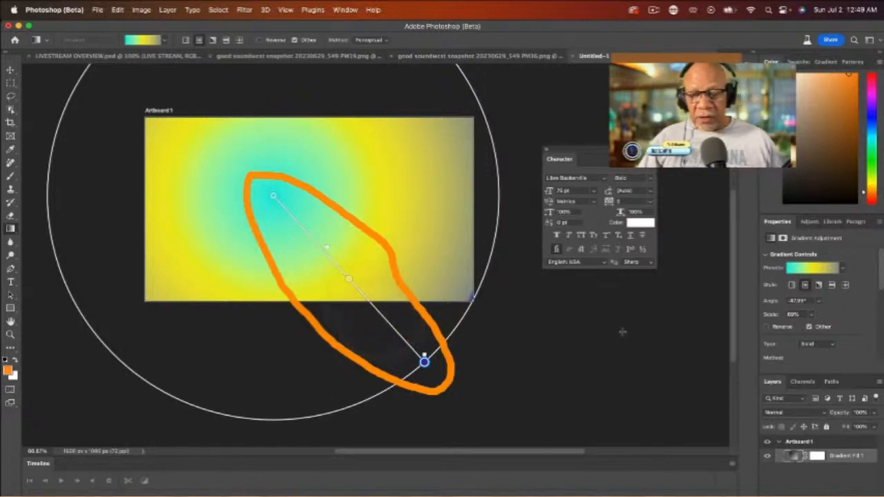
# Step: Open the gradient fill layer's Gradient Editor and add two new color stops along the gradient bar
pyautogui.doubleClick(793, 457)
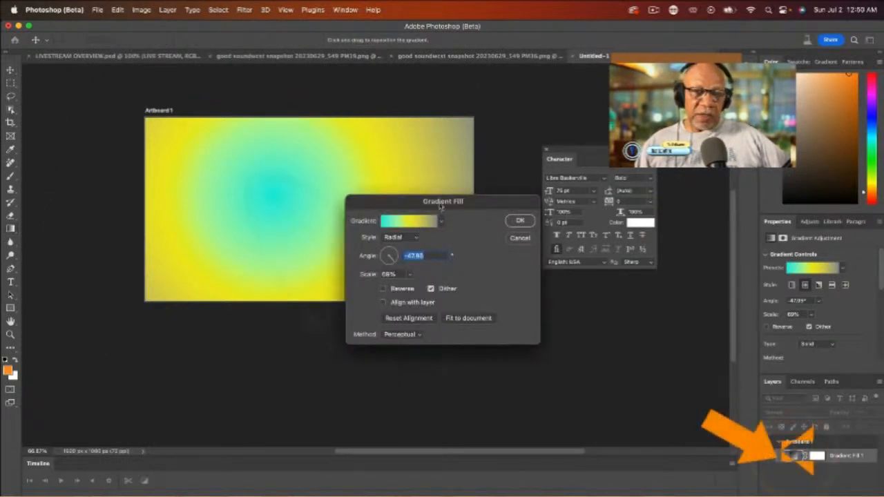
pyautogui.click(406, 221)
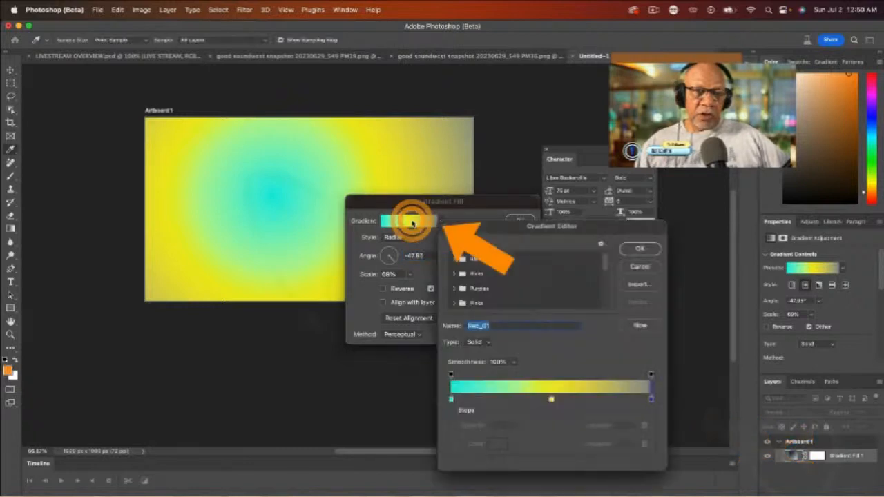
pyautogui.click(495, 401)
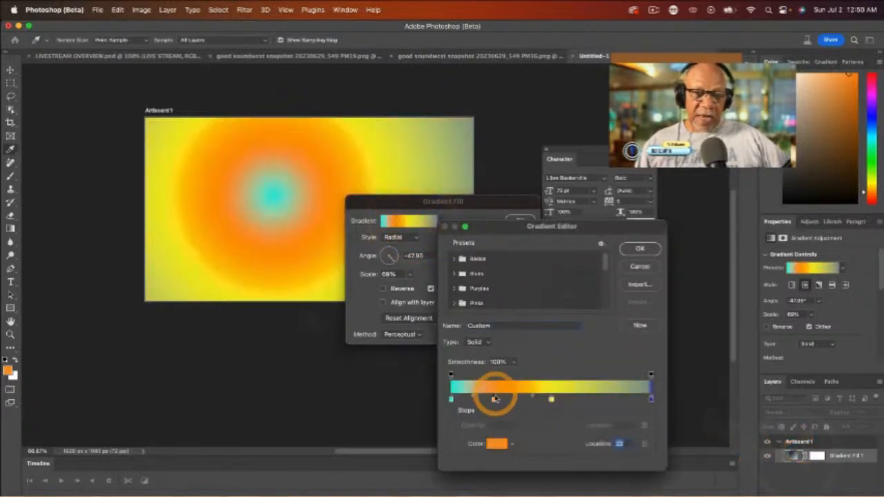
pyautogui.click(593, 401)
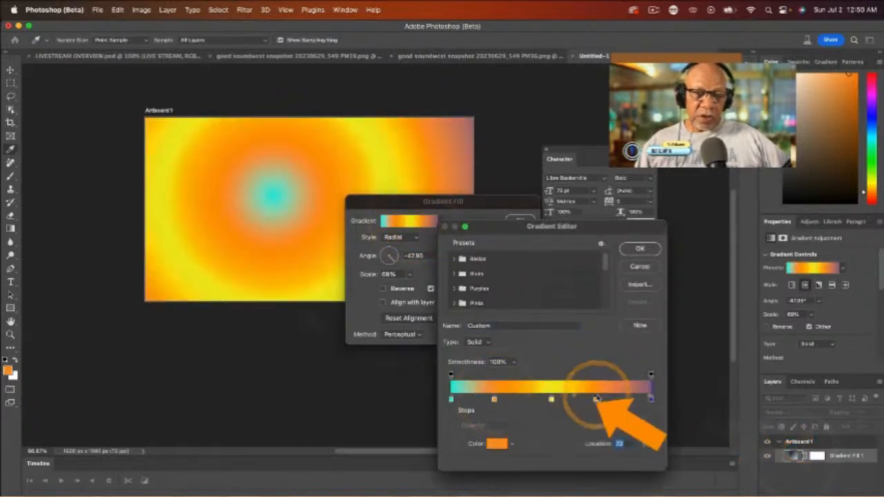
# Step: Change the color of the new stop at location 21 to red
pyautogui.click(495, 400)
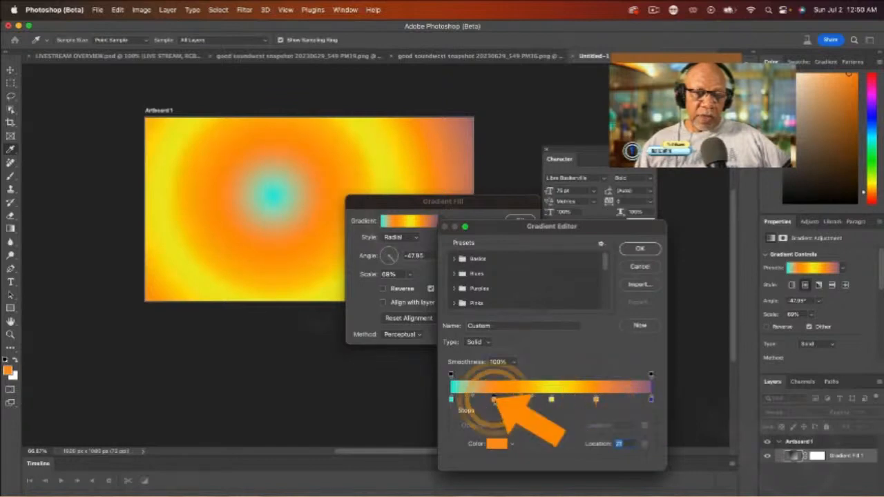
pyautogui.click(496, 444)
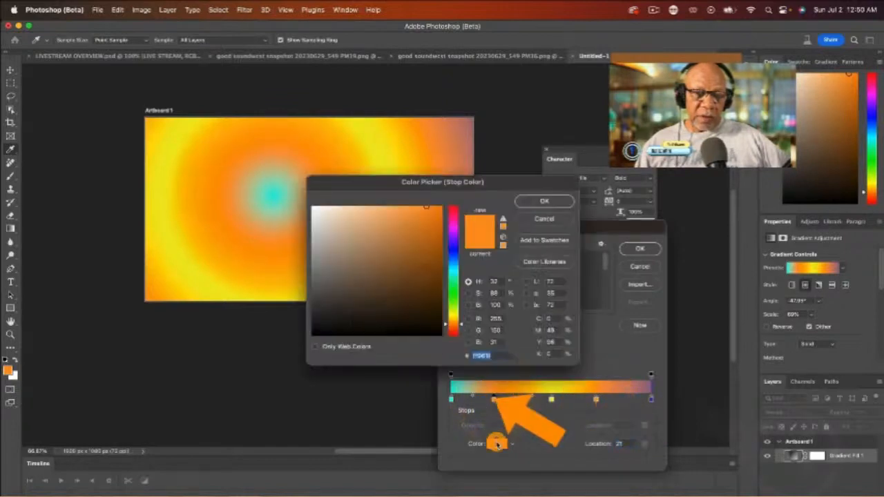
pyautogui.click(456, 211)
pyautogui.click(565, 201)
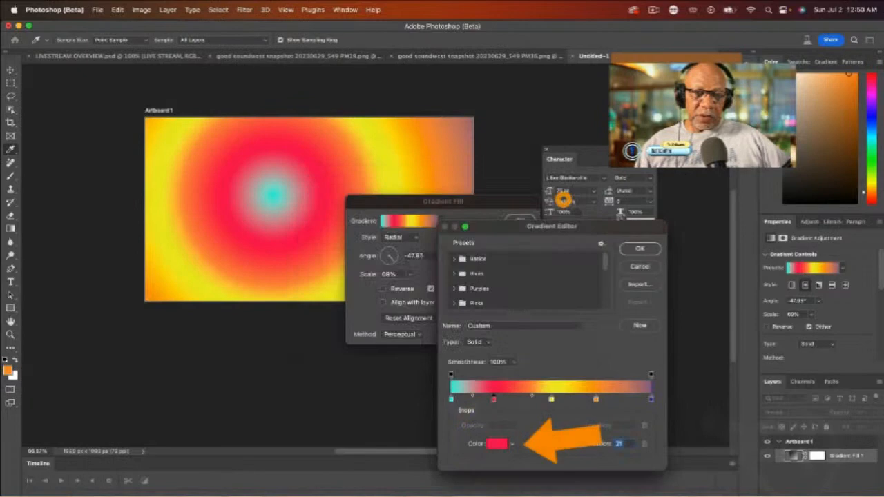
# Step: Change the color of the new stop at location 72 to green
pyautogui.click(597, 401)
pyautogui.doubleClick(597, 401)
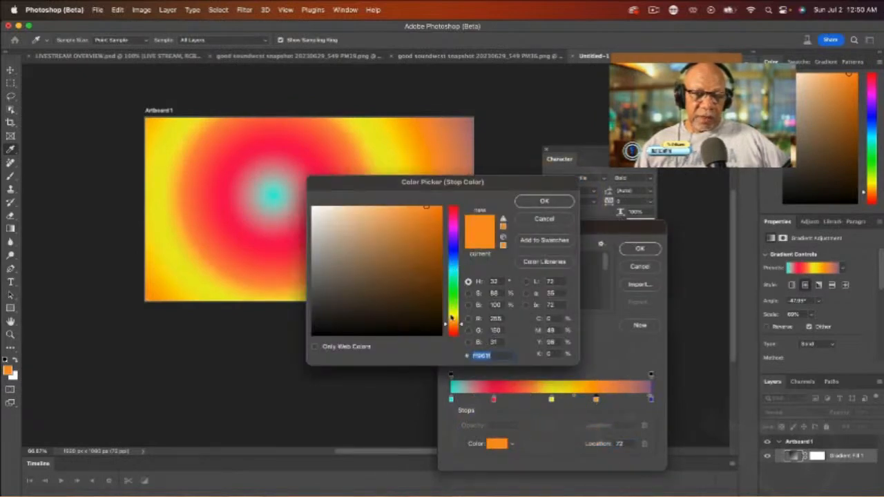
pyautogui.click(456, 304)
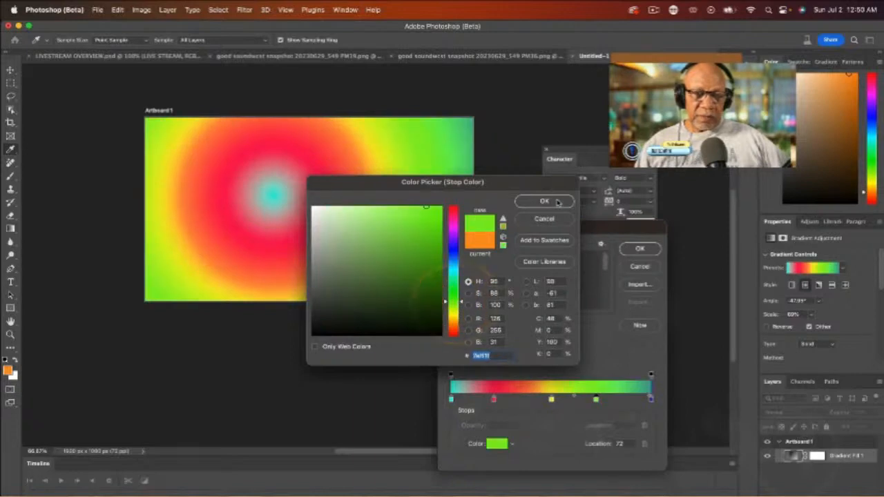
pyautogui.click(554, 201)
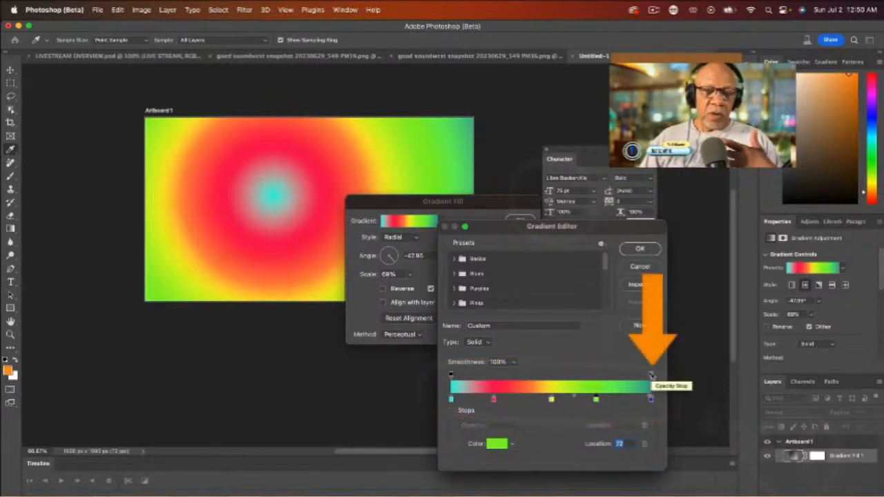
# Step: Set the end opacity stop's opacity to 100% and confirm both the Gradient Editor and Gradient Fill dialogs
pyautogui.click(650, 377)
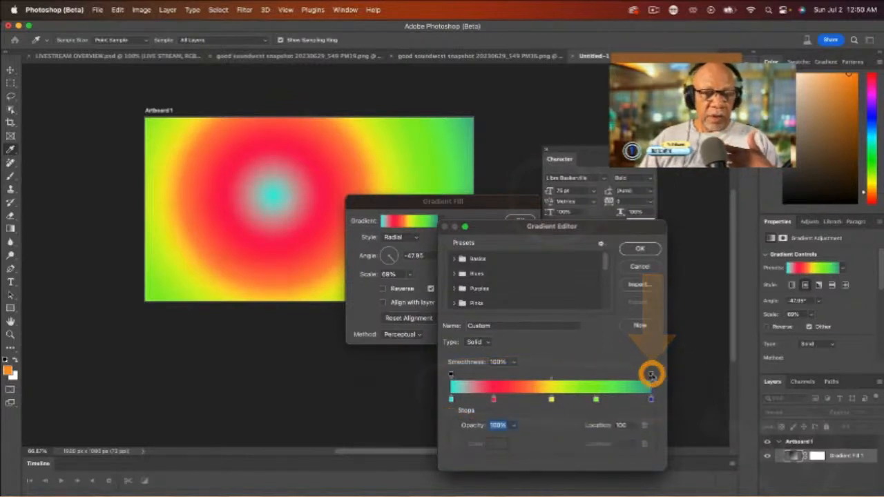
pyautogui.click(515, 427)
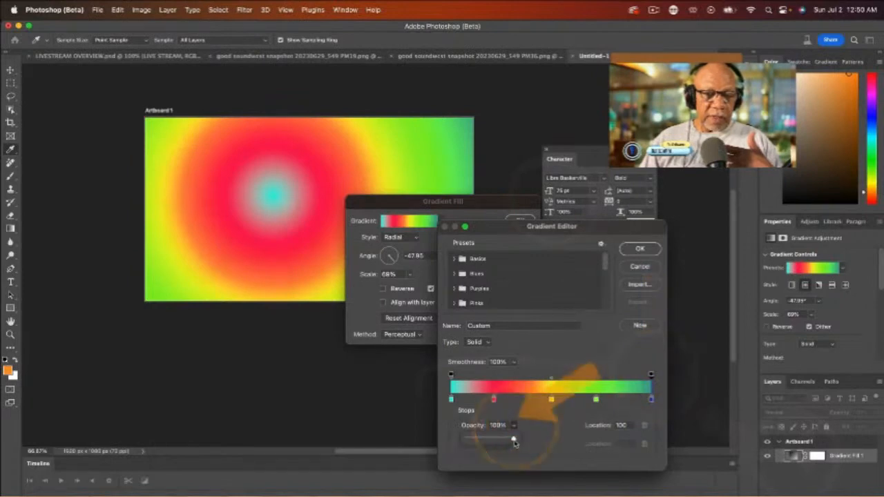
pyautogui.moveTo(514, 439); pyautogui.dragTo(623, 438)
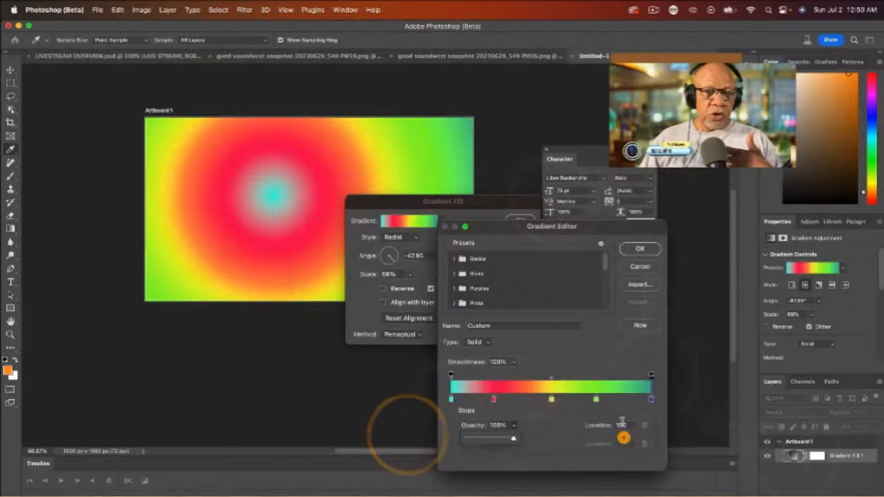
pyautogui.click(649, 250)
pyautogui.click(518, 224)
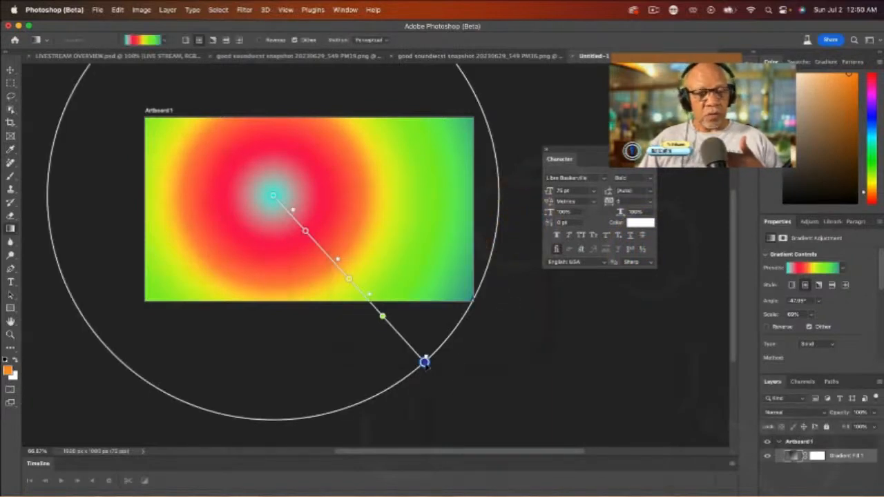
# Step: Slide the intermediate color stops toward the center on the canvas gradient line, then drag the outer stop inward to shrink the gradient
pyautogui.click(425, 363)
pyautogui.scroll(-1, 422, 351)
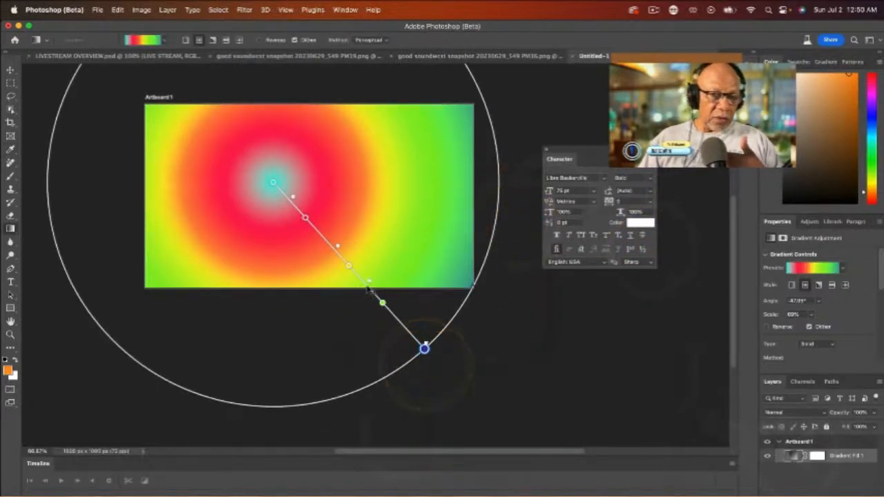
pyautogui.moveTo(369, 284)
pyautogui.mouseDown()
pyautogui.moveTo(376, 290)
pyautogui.moveTo(325, 253)
pyautogui.moveTo(363, 285)
pyautogui.mouseUp()
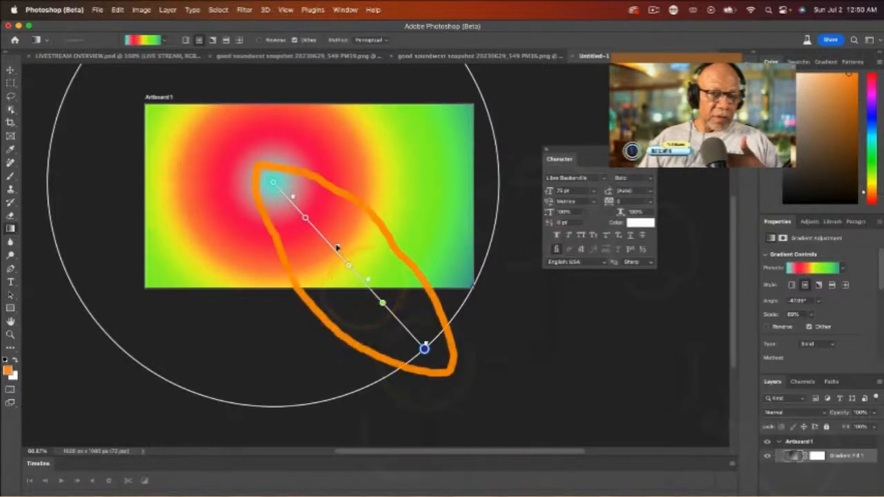
pyautogui.moveTo(346, 255); pyautogui.dragTo(323, 229)
pyautogui.moveTo(294, 197)
pyautogui.mouseDown()
pyautogui.moveTo(356, 273)
pyautogui.moveTo(259, 181)
pyautogui.moveTo(293, 197)
pyautogui.mouseUp()
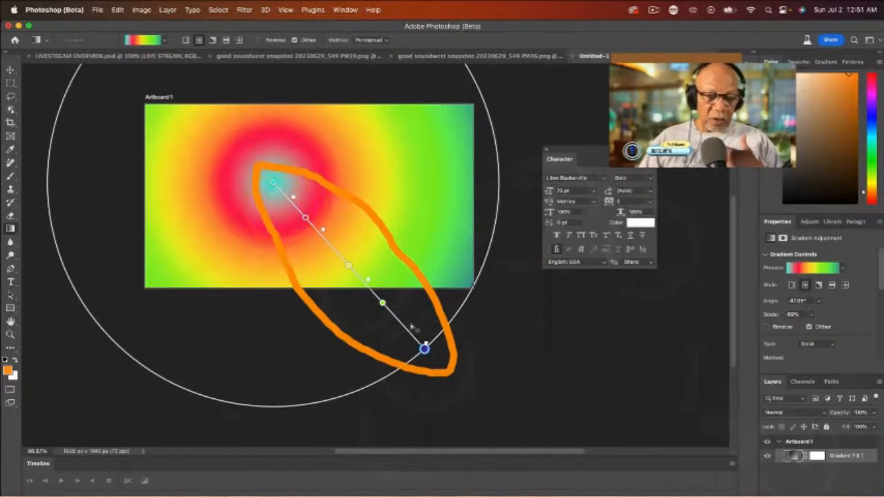
pyautogui.moveTo(369, 280)
pyautogui.mouseDown()
pyautogui.moveTo(398, 285)
pyautogui.moveTo(337, 256)
pyautogui.mouseUp()
pyautogui.moveTo(424, 349)
pyautogui.mouseDown()
pyautogui.moveTo(350, 258)
pyautogui.moveTo(550, 340)
pyautogui.moveTo(356, 260)
pyautogui.mouseUp()
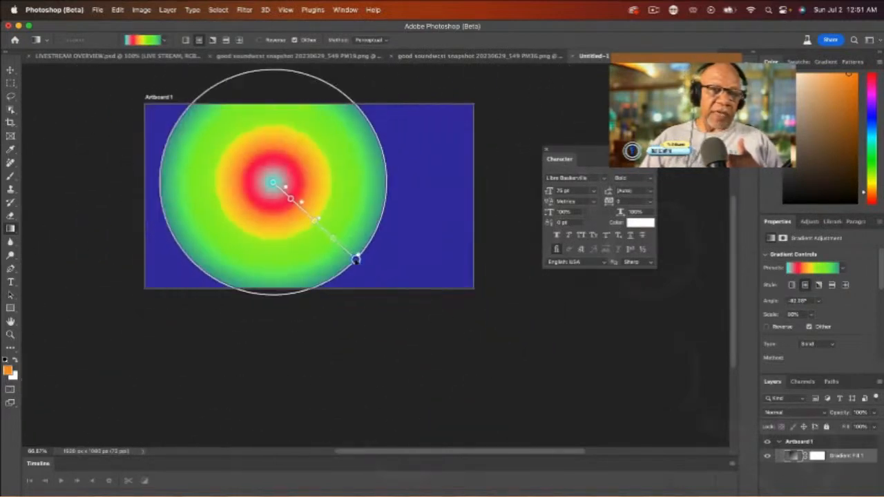
# Step: Open the outer end stop's color picker and set its color to a deep magenta
pyautogui.doubleClick(356, 260)
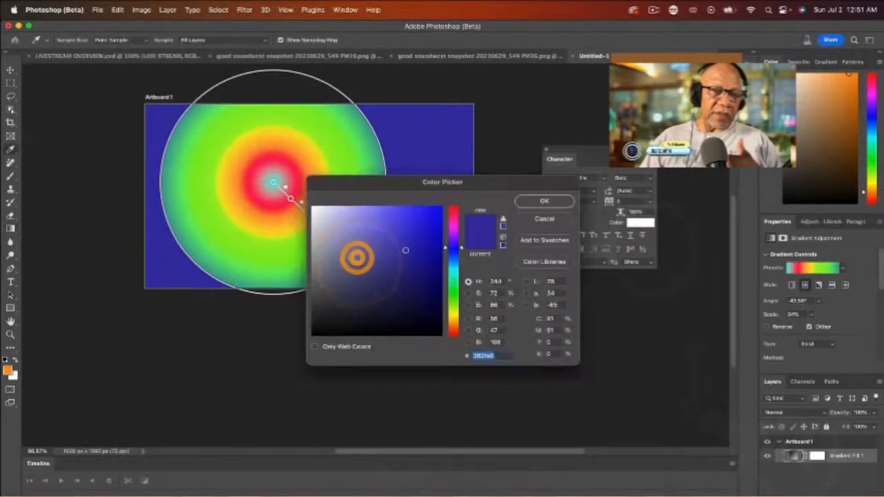
pyautogui.click(544, 200)
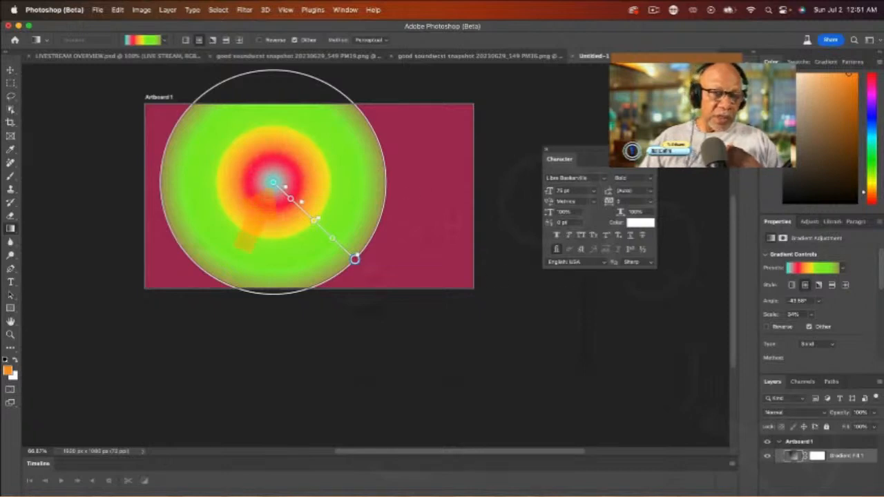
# Step: Nudge the center color stop slightly outward along the gradient line and leave the Gradient tool for the Move tool
pyautogui.moveTo(273, 183)
pyautogui.mouseDown()
pyautogui.moveTo(314, 220)
pyautogui.moveTo(362, 243)
pyautogui.moveTo(274, 182)
pyautogui.moveTo(299, 202)
pyautogui.moveTo(282, 189)
pyautogui.mouseUp()
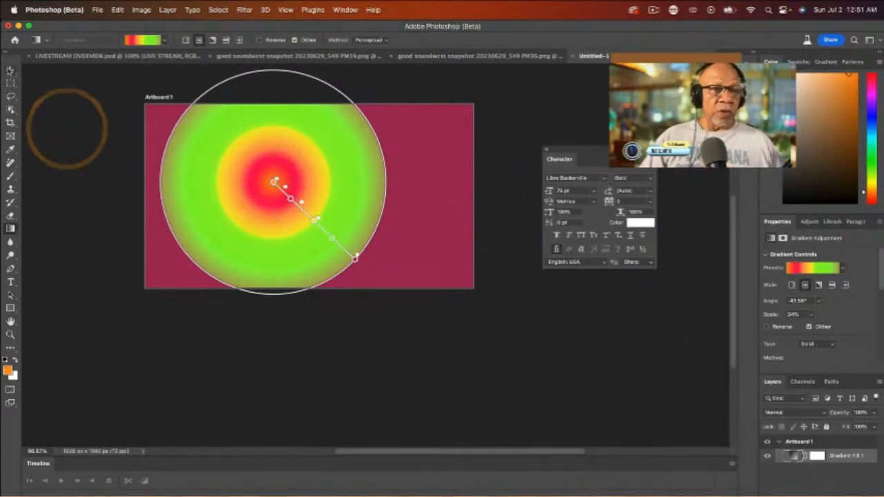
pyautogui.click(10, 70)
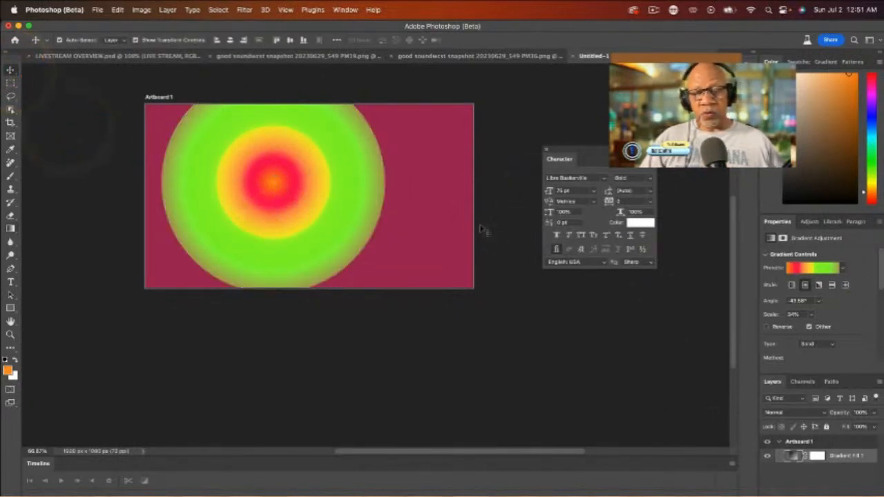